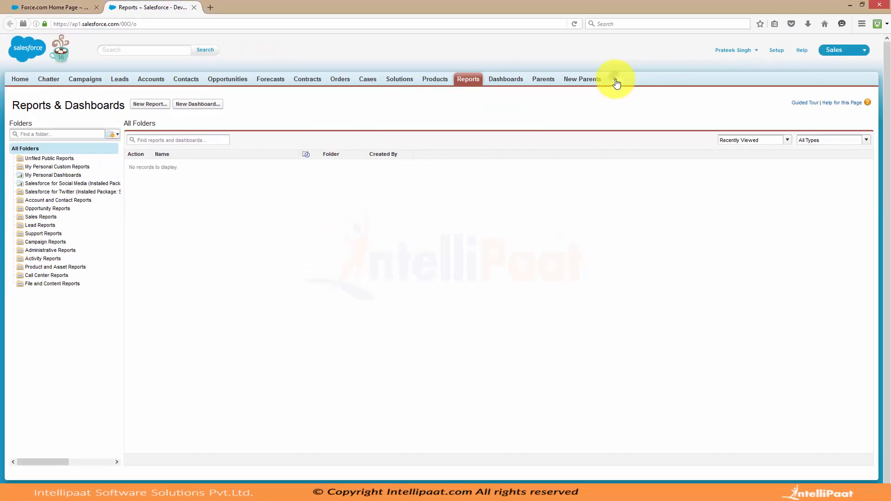
- Open the All Tabs page in a new browser tab and go to the tab customization settings
{"action": "right_click", "coordinate": [616, 84]}
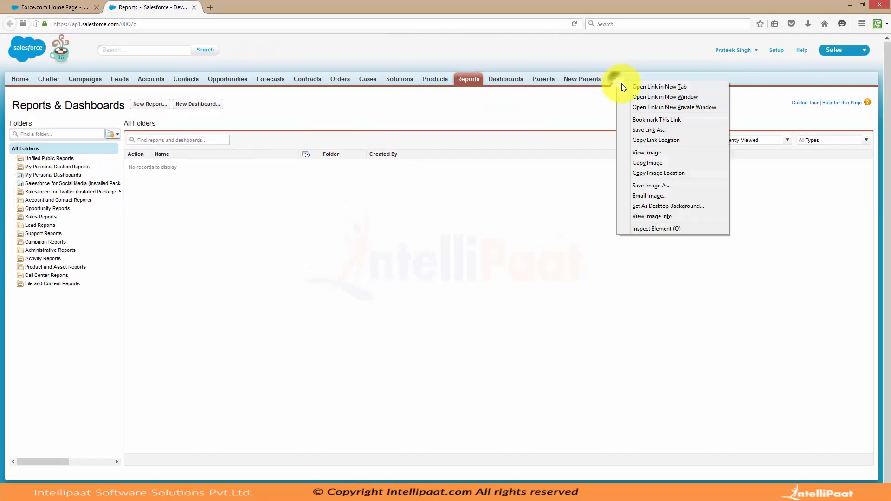
{"action": "left_click", "coordinate": [640, 87]}
{"action": "left_click", "coordinate": [239, 6]}
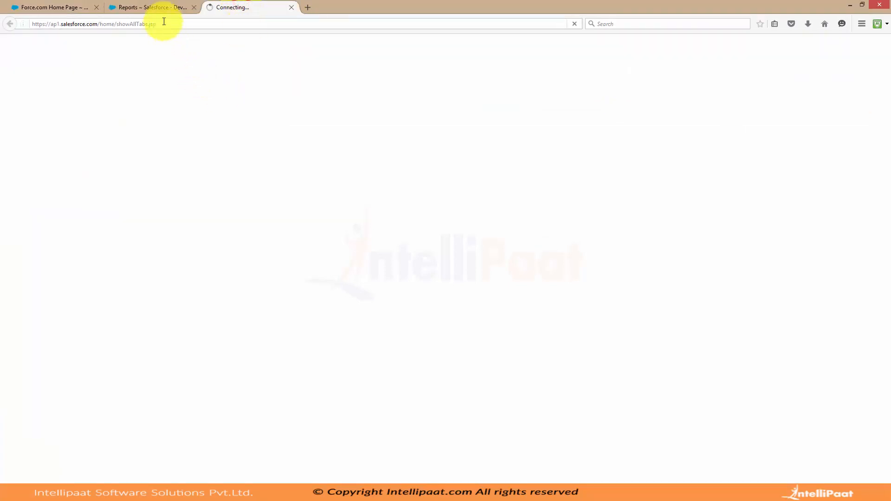
{"action": "left_click", "coordinate": [154, 7]}
{"action": "left_click", "coordinate": [243, 8]}
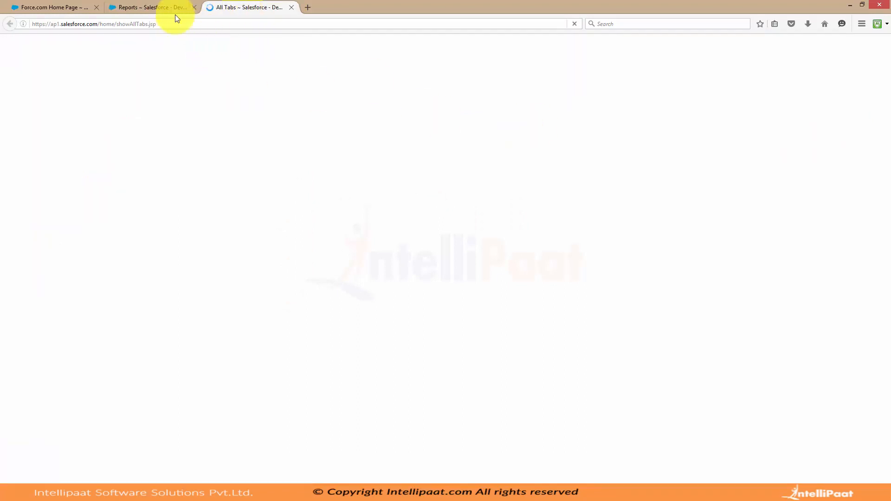
{"action": "left_click", "coordinate": [156, 8]}
{"action": "left_click", "coordinate": [254, 9]}
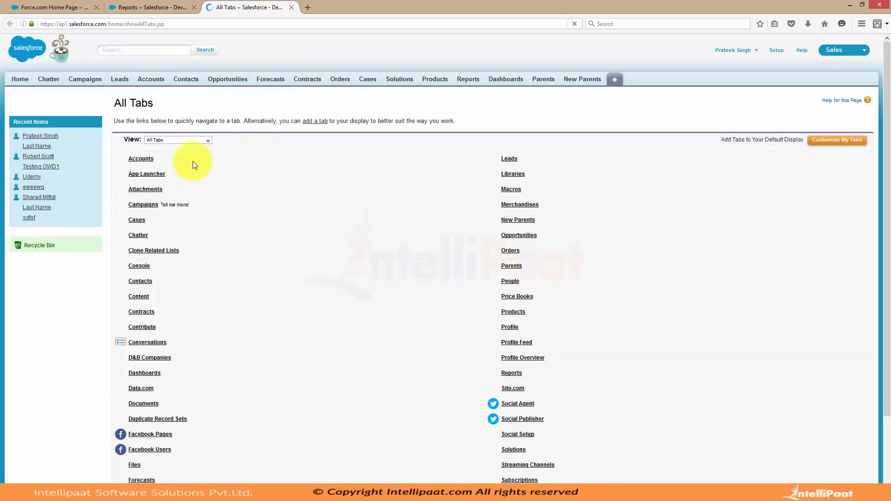
{"action": "left_click", "coordinate": [842, 140]}
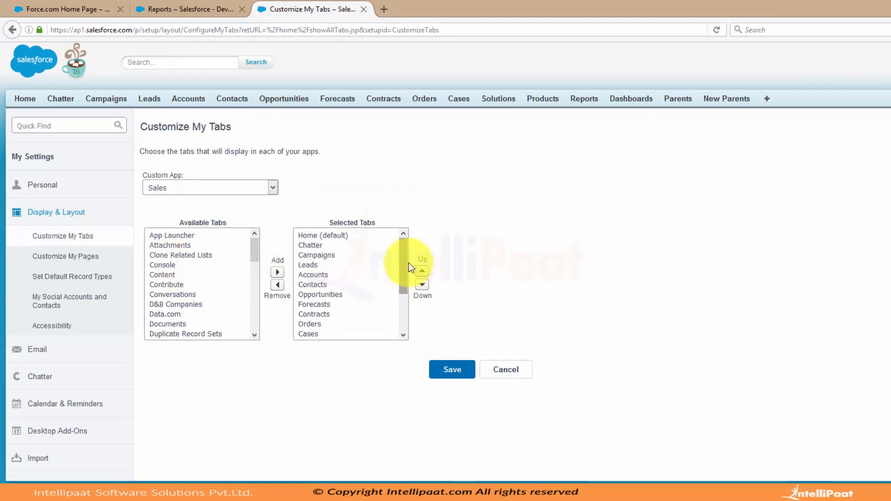
- Move Reports up in the Sales app's selected tabs so it sits directly below Opportunities
{"action": "left_click_drag", "start_coordinate": [408, 263], "coordinate": [408, 297]}
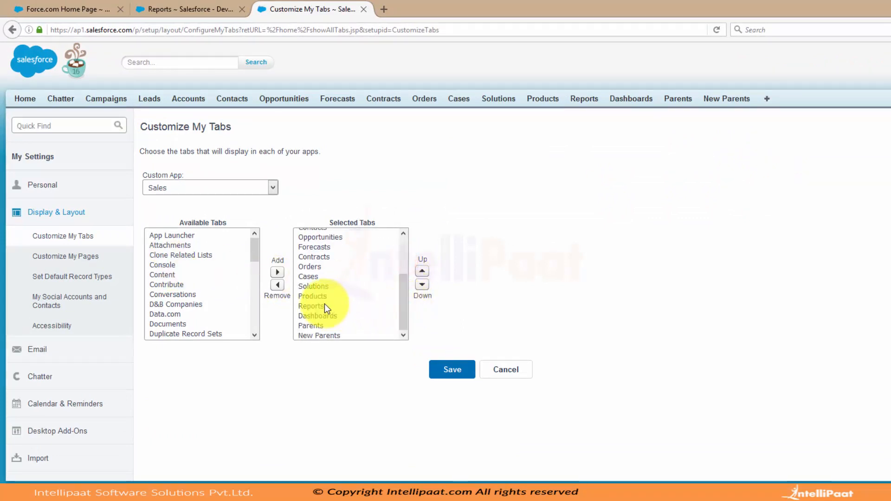
{"action": "left_click", "coordinate": [323, 305]}
{"action": "left_click", "coordinate": [422, 272]}
{"action": "left_click", "coordinate": [422, 272]}
{"action": "left_click", "coordinate": [421, 271]}
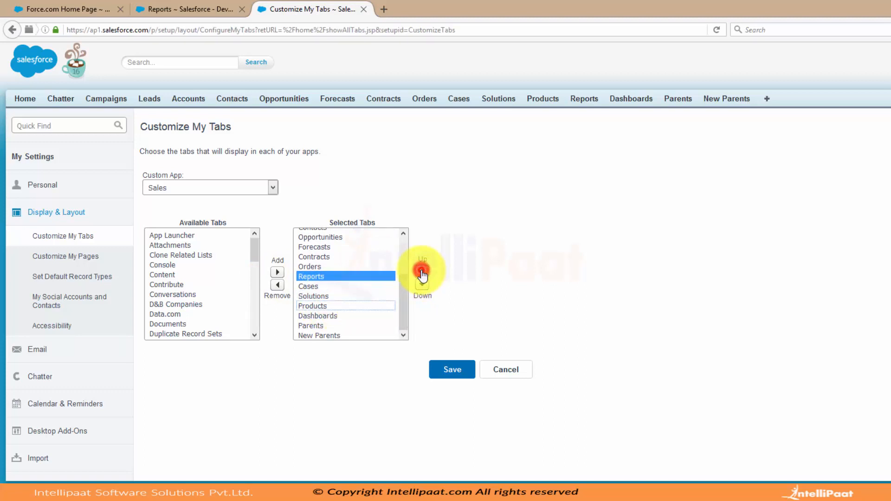
{"action": "left_click", "coordinate": [421, 272]}
{"action": "left_click", "coordinate": [421, 272]}
{"action": "left_click", "coordinate": [421, 272]}
- Move Dashboards up directly below Reports in the selected tabs and save the tab order
{"action": "left_click", "coordinate": [332, 317]}
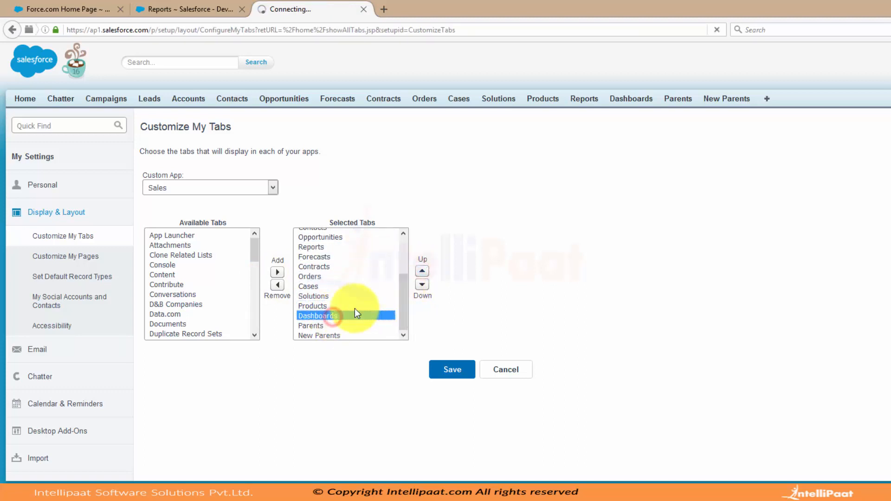
{"action": "left_click", "coordinate": [422, 271]}
{"action": "left_click", "coordinate": [422, 272]}
{"action": "left_click", "coordinate": [422, 272]}
{"action": "left_click", "coordinate": [422, 272]}
{"action": "left_click", "coordinate": [422, 272]}
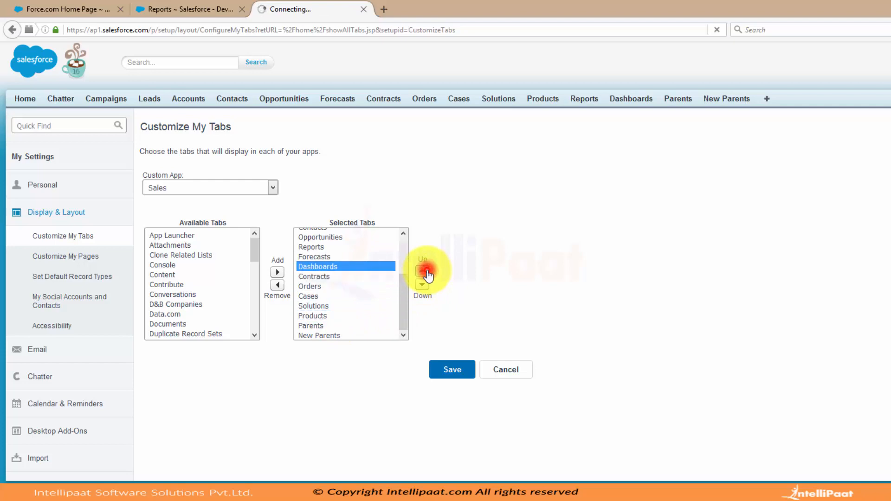
{"action": "left_click", "coordinate": [421, 272]}
{"action": "left_click", "coordinate": [447, 364]}
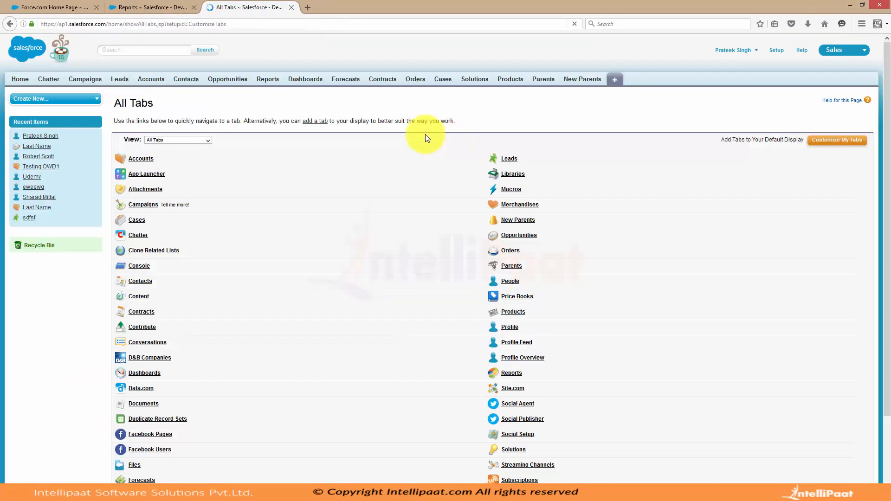
- Open the Reports page, close the older duplicate Reports page, and view the folder creation options
{"action": "left_click", "coordinate": [265, 80]}
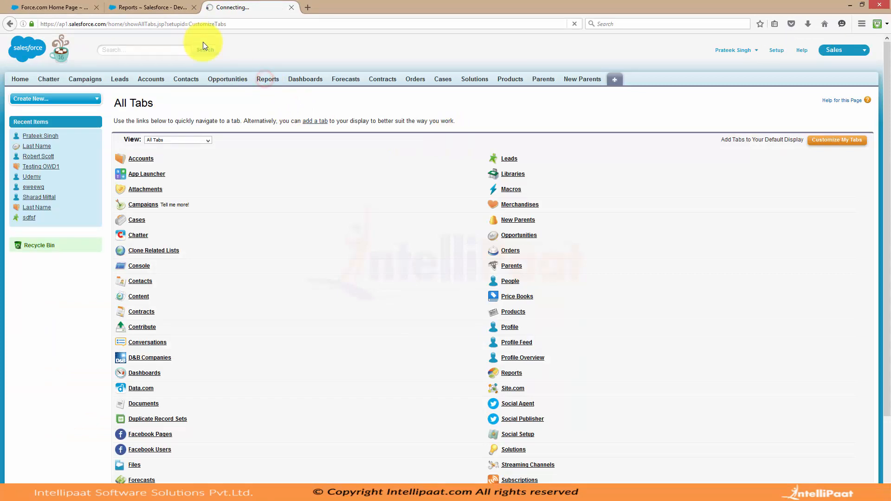
{"action": "left_click", "coordinate": [194, 7]}
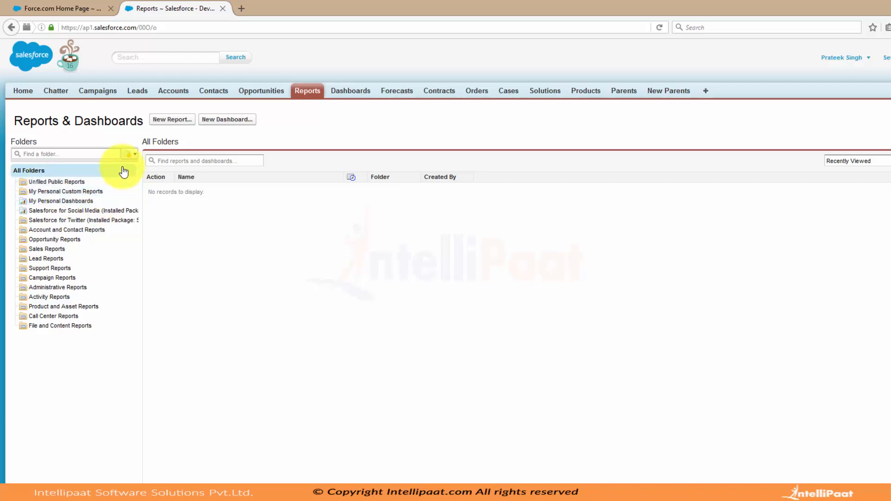
{"action": "left_click", "coordinate": [135, 155]}
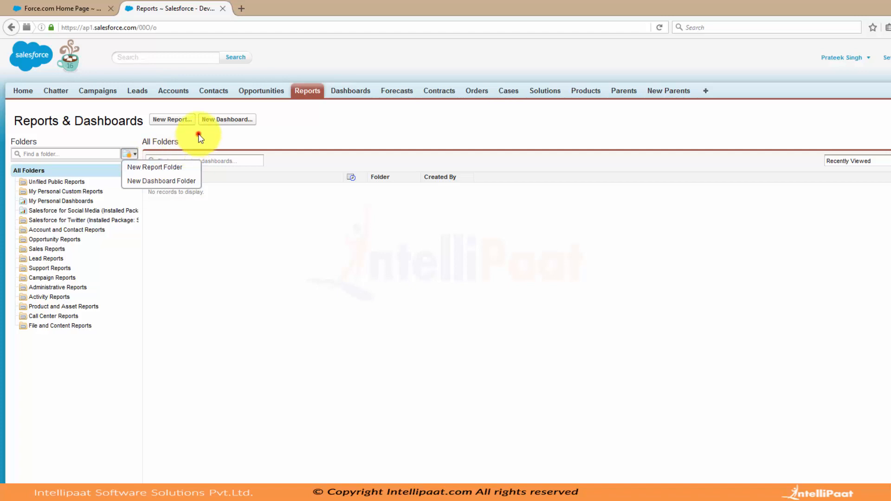
{"action": "left_click", "coordinate": [177, 135]}
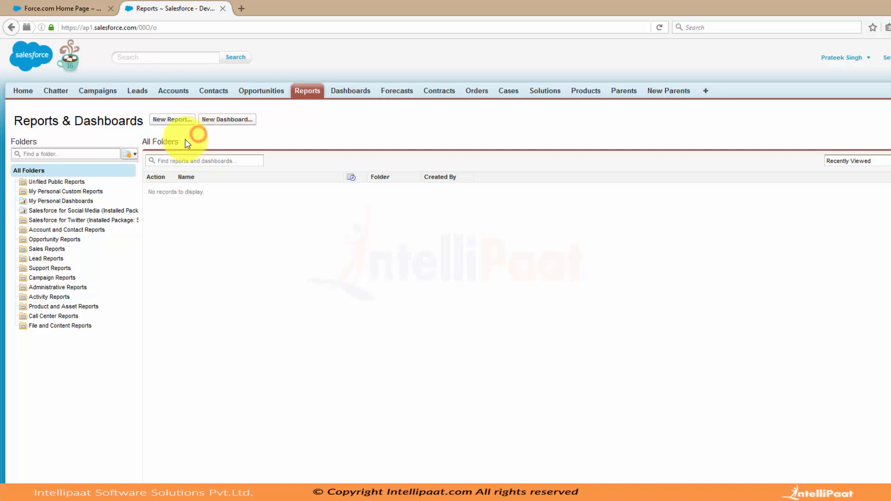
- Create a new report using the Accounts report type from the Accounts & Contacts category
{"action": "left_click", "coordinate": [165, 121]}
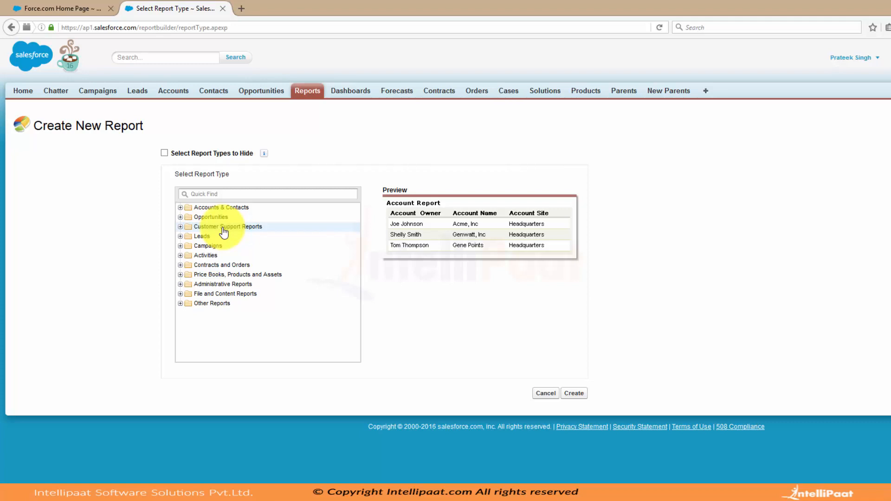
{"action": "left_click", "coordinate": [180, 207]}
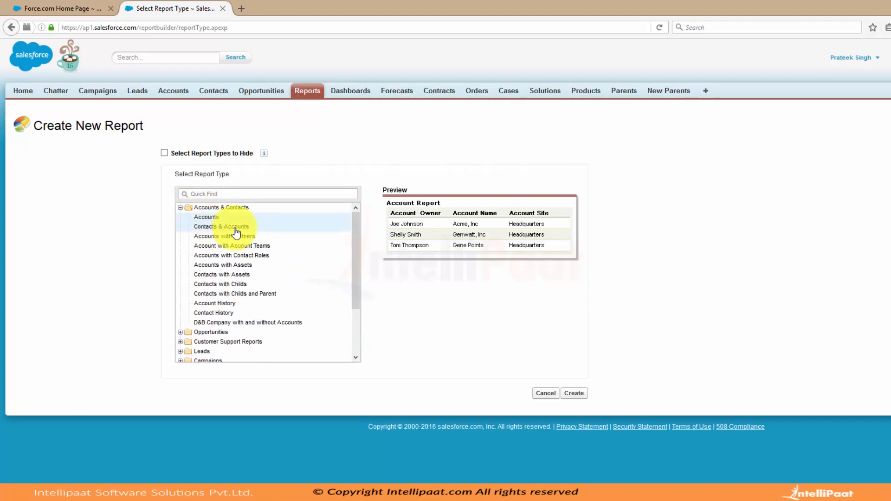
{"action": "scroll", "coordinate": [277, 246], "scroll_direction": "down", "scroll_amount": 1}
{"action": "scroll", "coordinate": [279, 250], "scroll_direction": "down", "scroll_amount": 2}
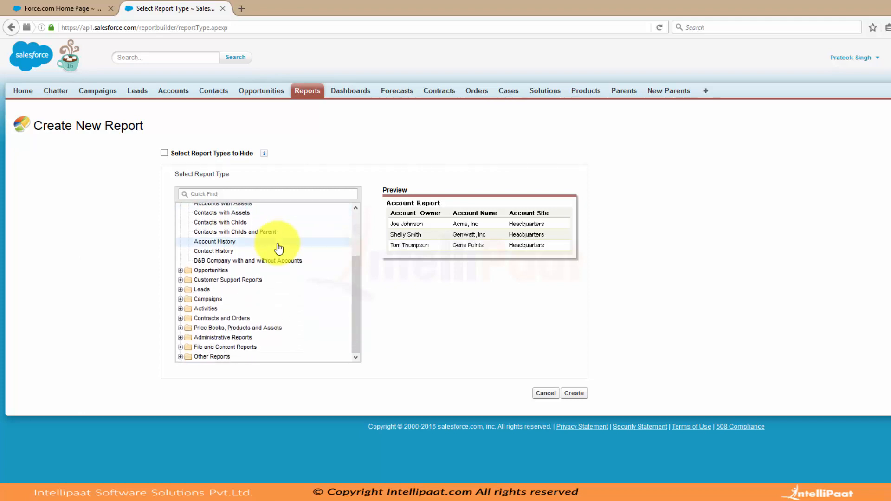
{"action": "scroll", "coordinate": [277, 247], "scroll_direction": "up", "scroll_amount": 3}
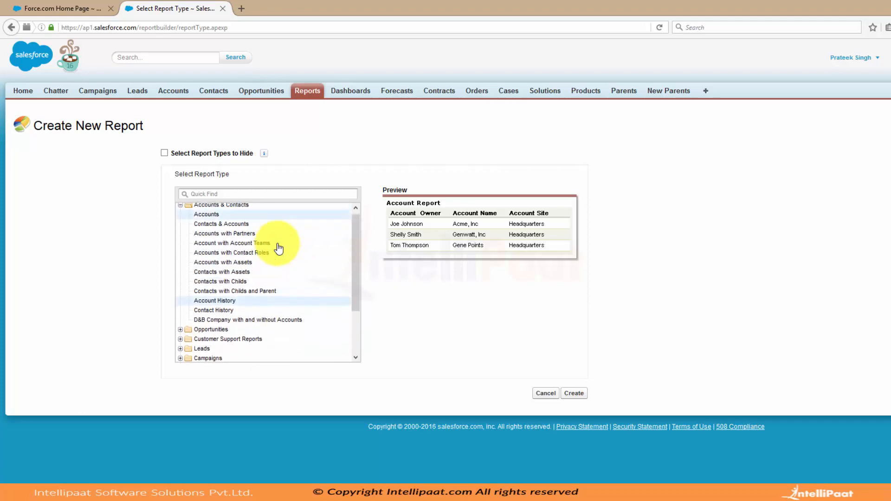
{"action": "left_click", "coordinate": [209, 217]}
{"action": "left_click", "coordinate": [574, 393]}
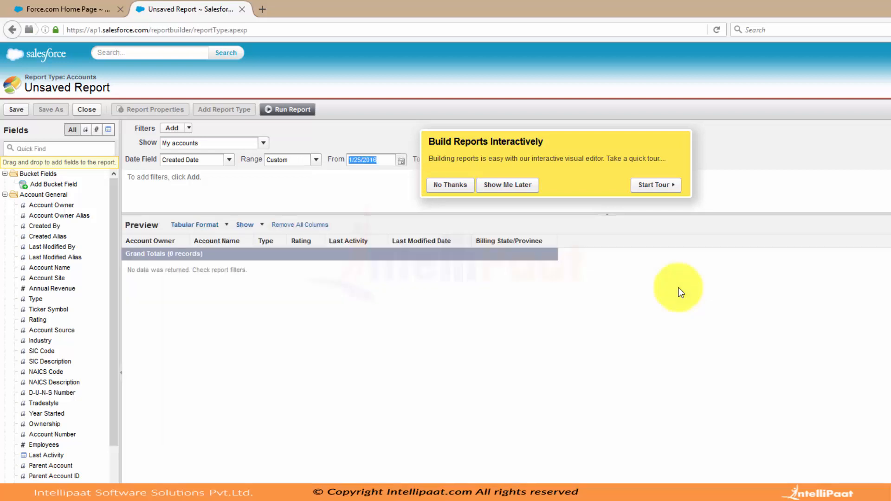
- Look at the format and Show options of the report preview
{"action": "left_click", "coordinate": [225, 225]}
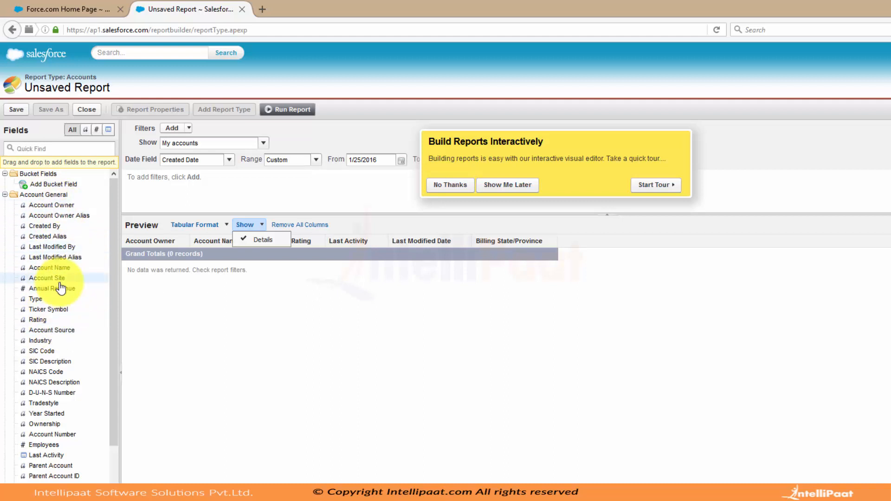
{"action": "left_click", "coordinate": [183, 225]}
{"action": "left_click", "coordinate": [167, 204]}
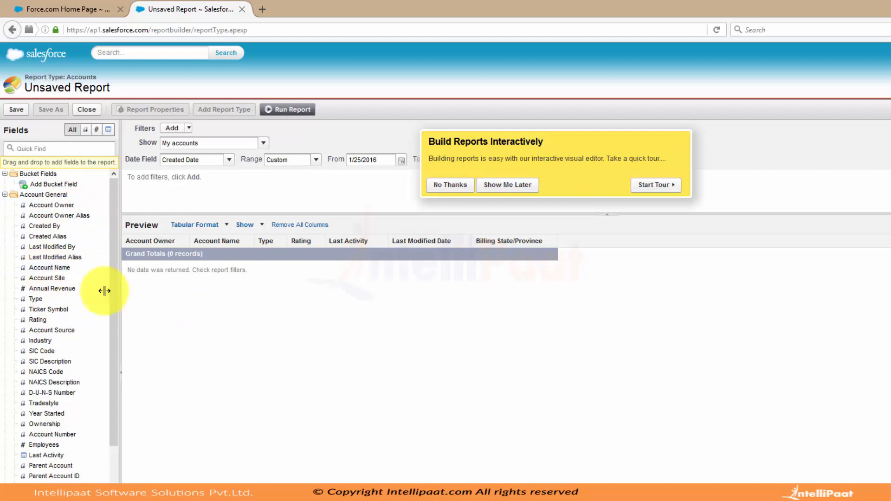
- View only the text, number and date fields in turn, and return to showing all fields
{"action": "left_click", "coordinate": [86, 131]}
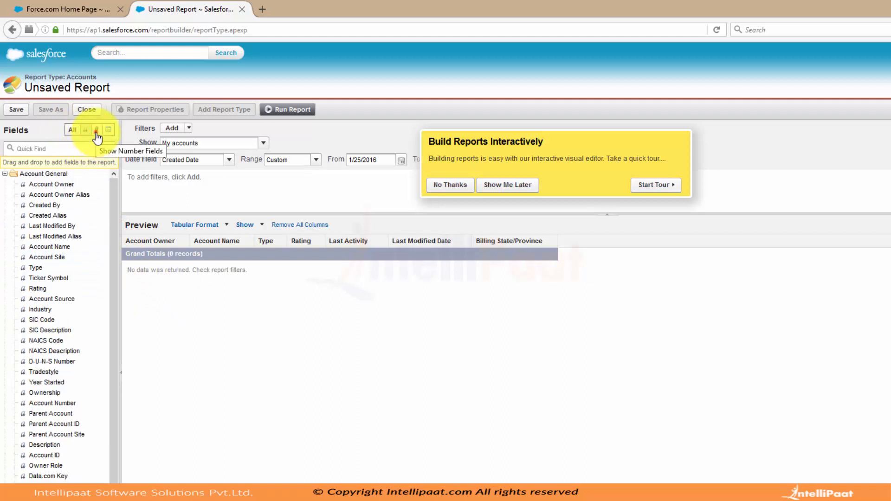
{"action": "left_click", "coordinate": [96, 134]}
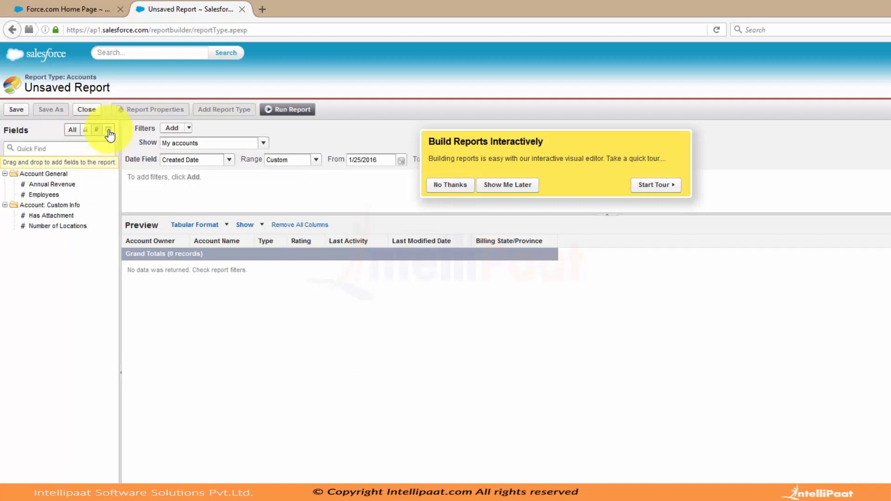
{"action": "left_click", "coordinate": [108, 131]}
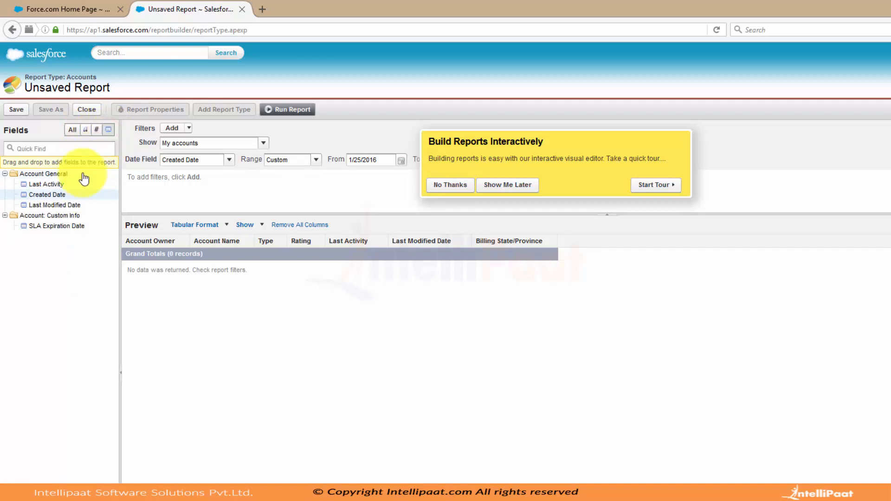
{"action": "left_click", "coordinate": [72, 129]}
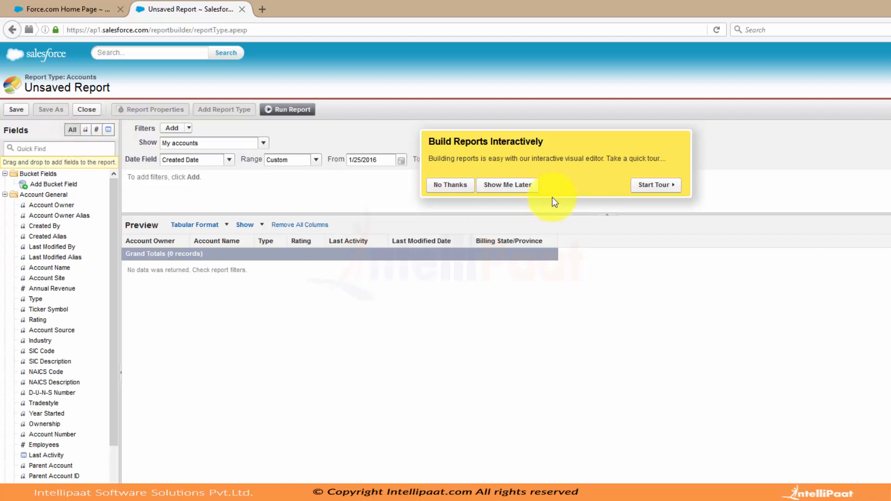
- Decline the interactive report builder tour and view the available report formats
{"action": "left_click", "coordinate": [452, 185]}
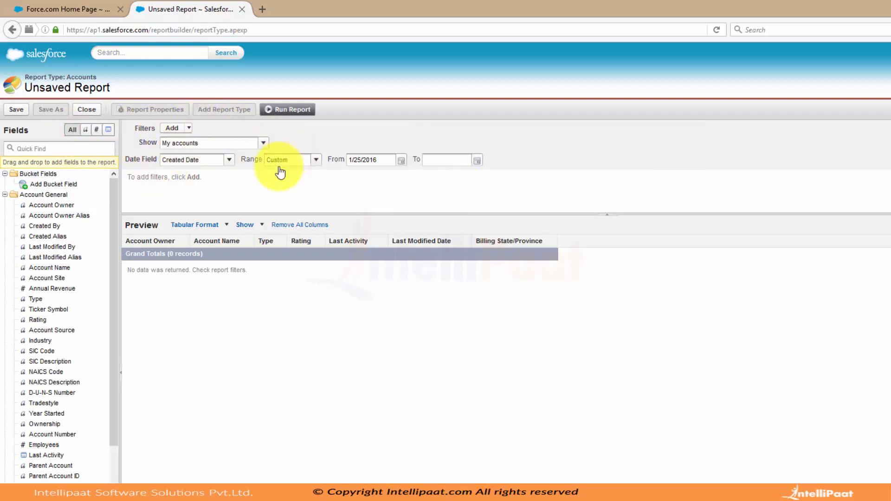
{"action": "left_click", "coordinate": [226, 225]}
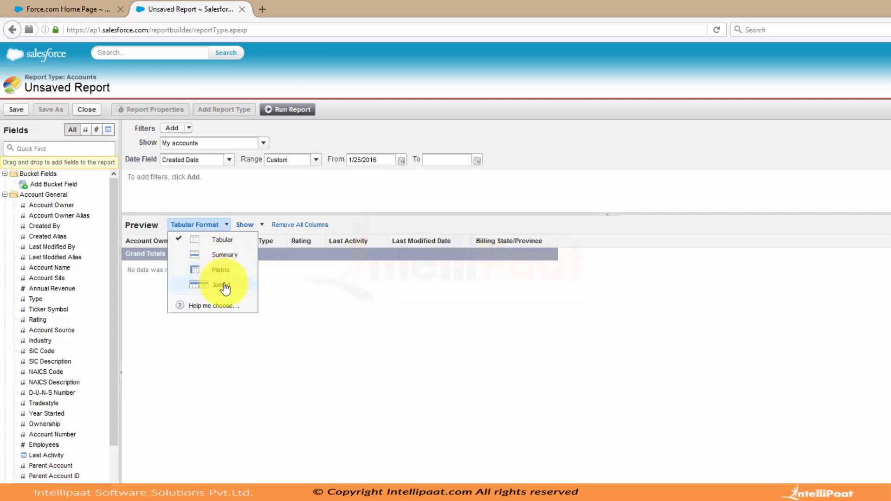
{"action": "left_click", "coordinate": [353, 205]}
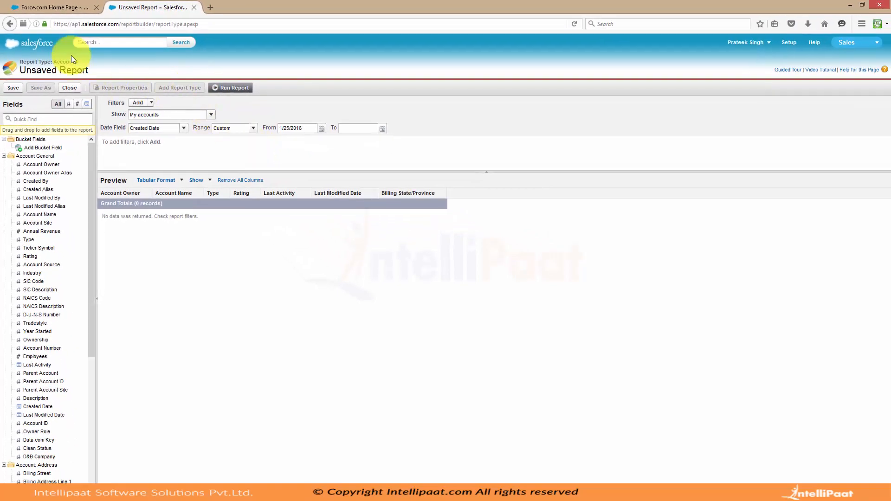
- Open the Reports page in the Force.com Home browser tab and check which folder types can be created
{"action": "left_click", "coordinate": [52, 6]}
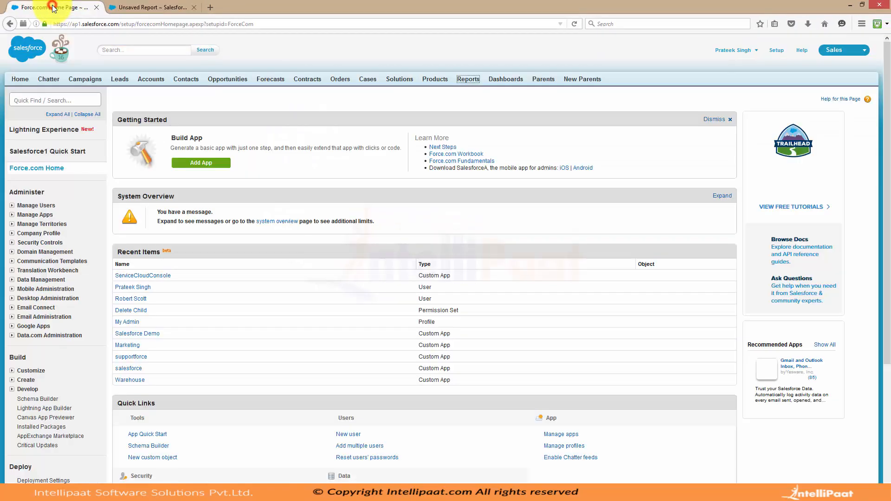
{"action": "left_click", "coordinate": [468, 79]}
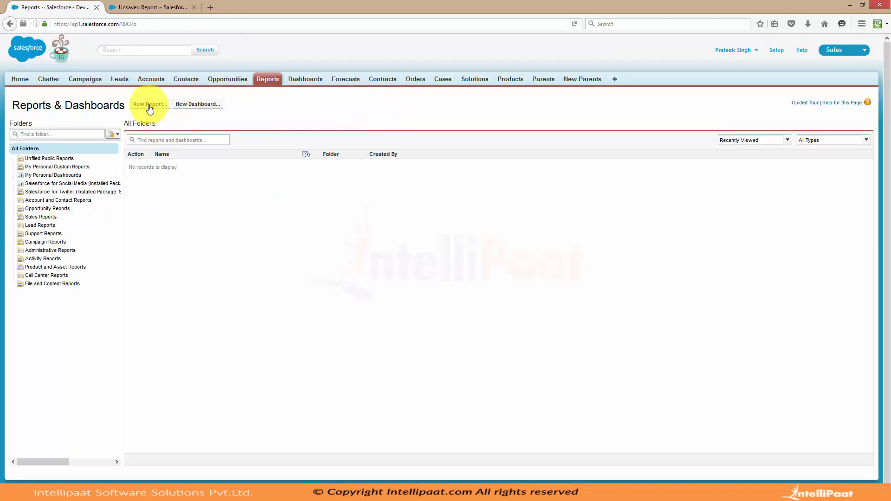
{"action": "left_click", "coordinate": [118, 135]}
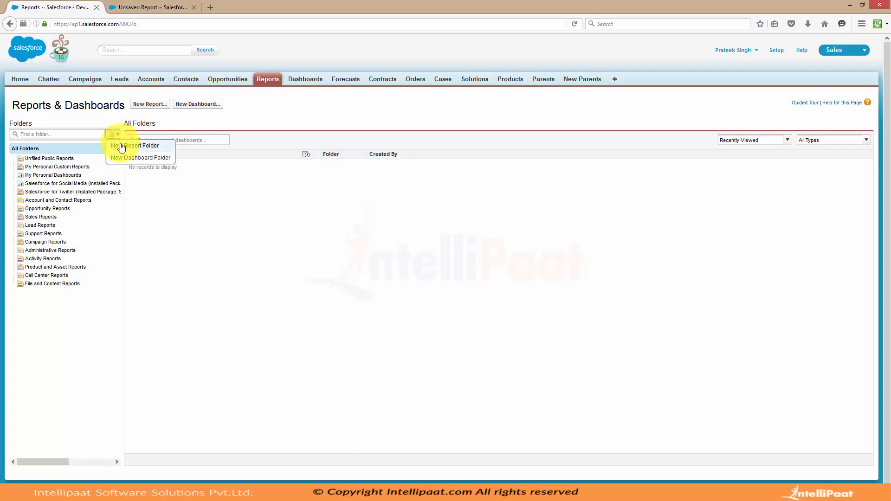
{"action": "left_click", "coordinate": [226, 117]}
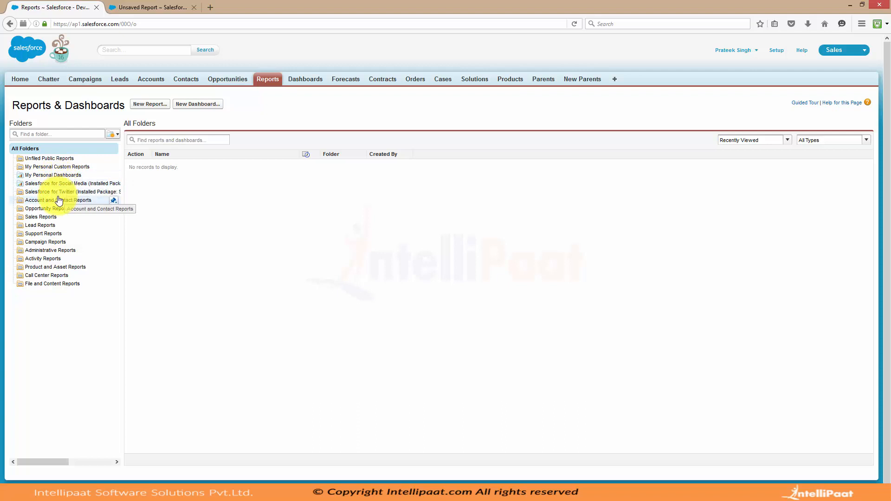
- Open the Lead Status report from the Lead Reports folder in a new browser tab and switch to it
{"action": "left_click", "coordinate": [40, 225]}
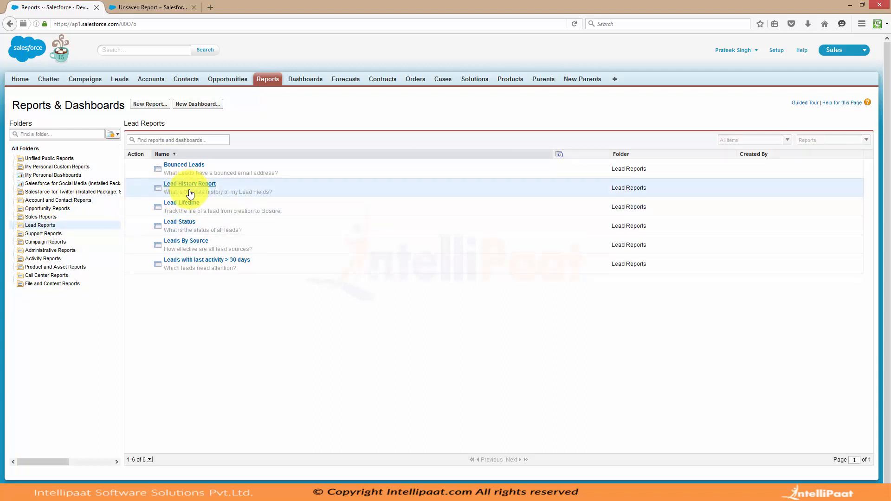
{"action": "right_click", "coordinate": [180, 227]}
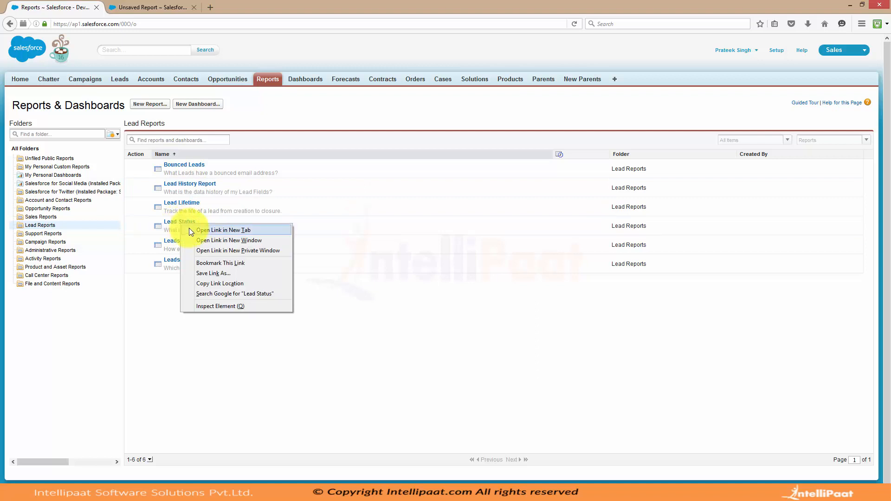
{"action": "left_click", "coordinate": [190, 230]}
{"action": "left_click", "coordinate": [144, 7]}
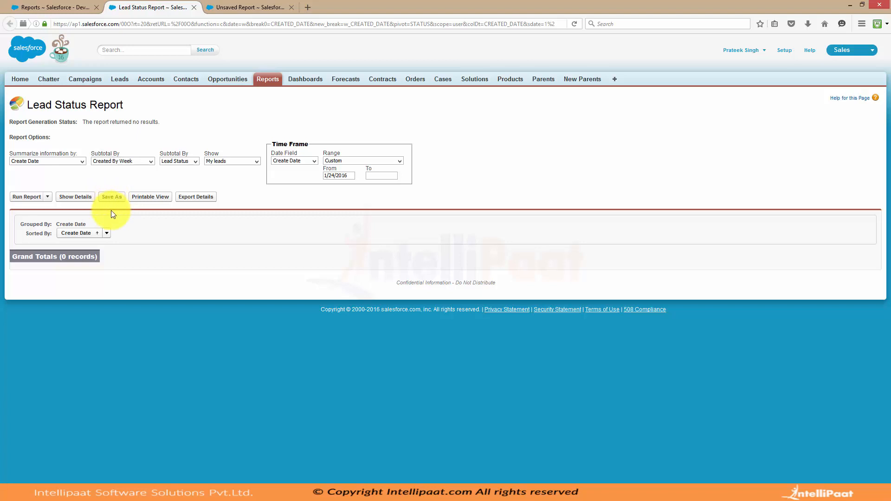
- Check the sorting choices for Create Date in the Lead Status report and close its browser tab
{"action": "left_click", "coordinate": [106, 233]}
{"action": "left_click", "coordinate": [105, 233]}
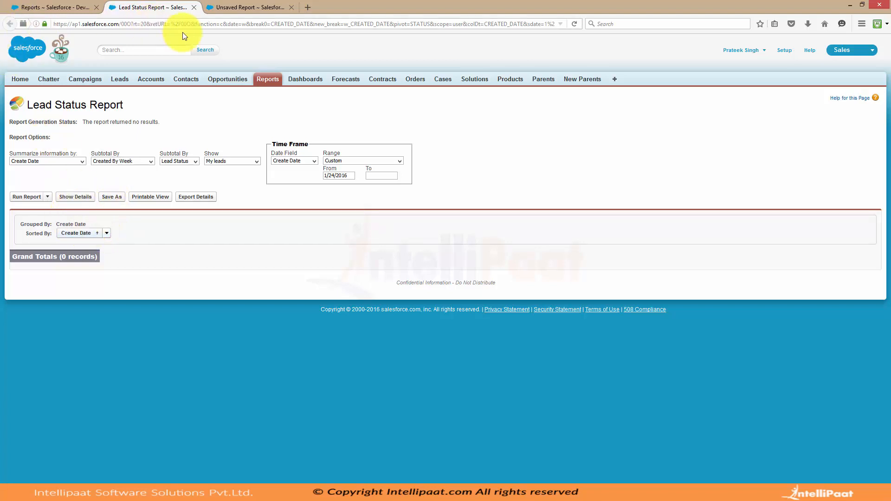
{"action": "left_click", "coordinate": [194, 8]}
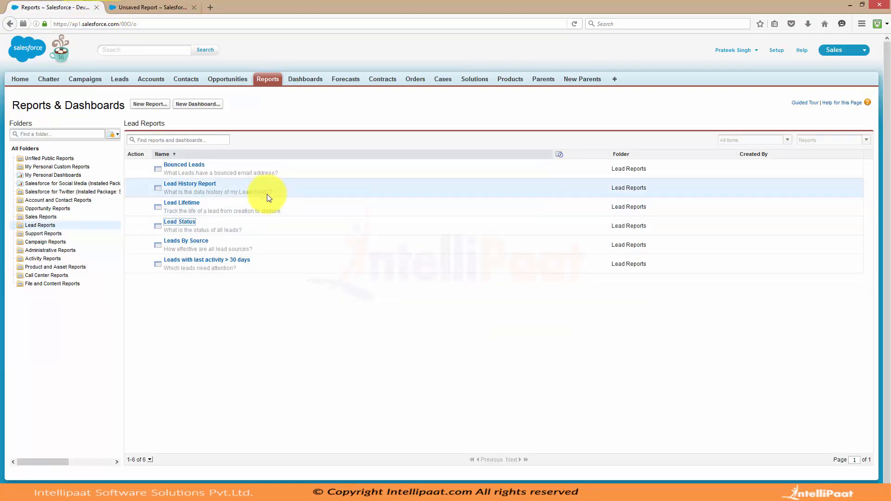
- Open the Lead History Report from the Lead Reports folder in a new browser tab and switch to it
{"action": "right_click", "coordinate": [199, 185]}
{"action": "left_click", "coordinate": [241, 191]}
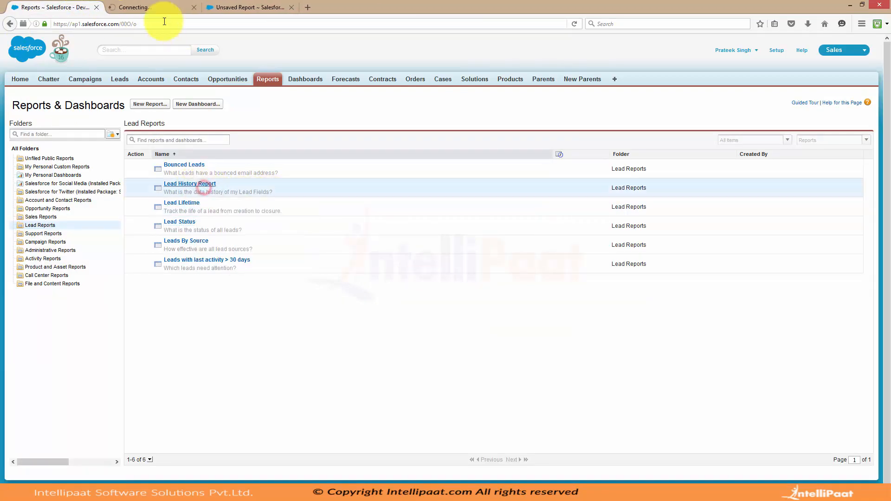
{"action": "left_click", "coordinate": [157, 4]}
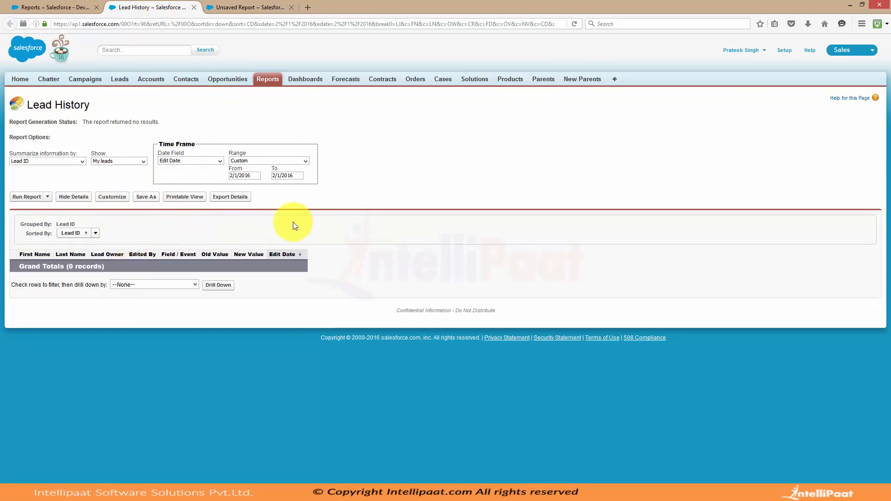
- View the Lead History report in the report builder, go back to compare it with the run page, reopen the builder and close the tab
{"action": "left_click", "coordinate": [108, 198]}
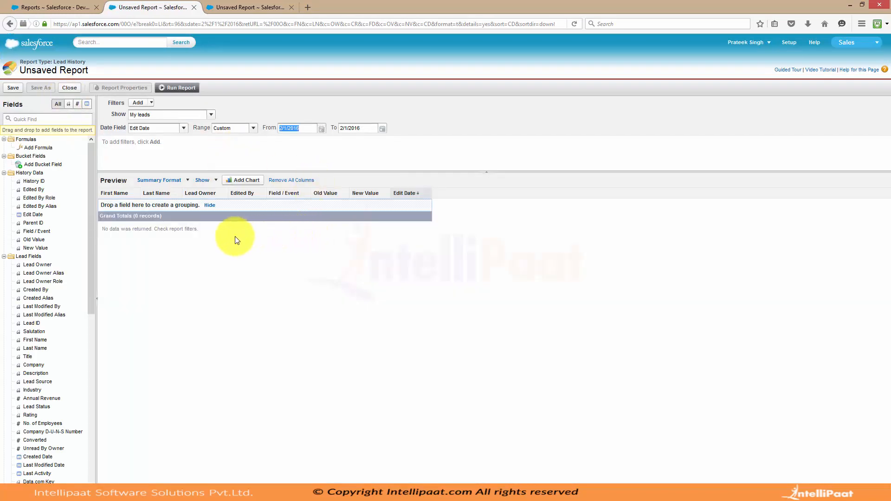
{"action": "left_click", "coordinate": [9, 24]}
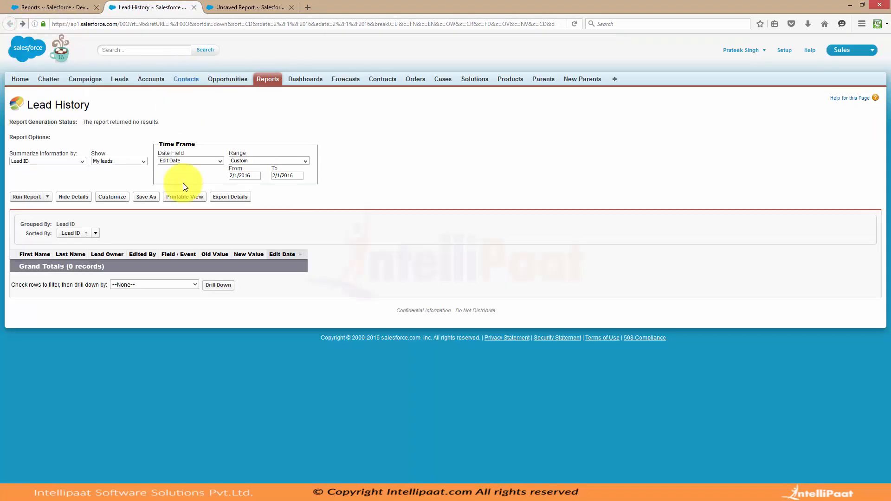
{"action": "left_click", "coordinate": [109, 197]}
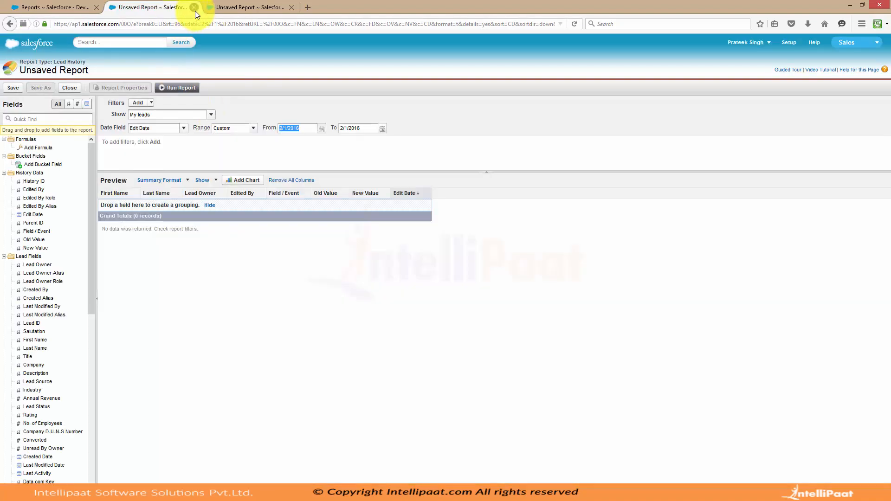
{"action": "left_click", "coordinate": [194, 10]}
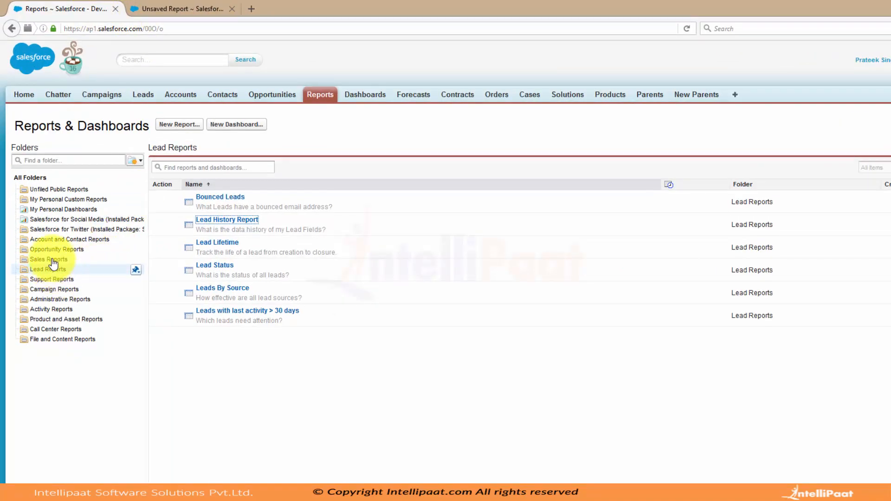
- Look through the standard reports in the Administrative Reports and Campaign Reports folders
{"action": "left_click", "coordinate": [50, 299]}
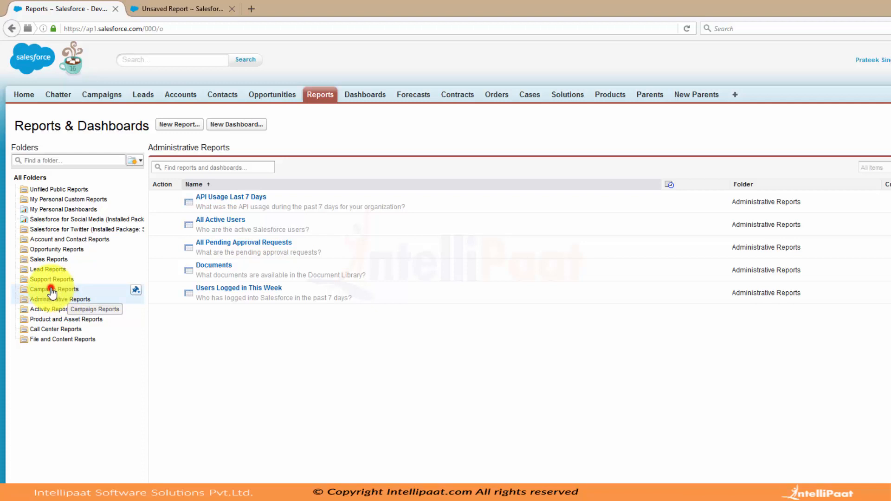
{"action": "left_click", "coordinate": [52, 291]}
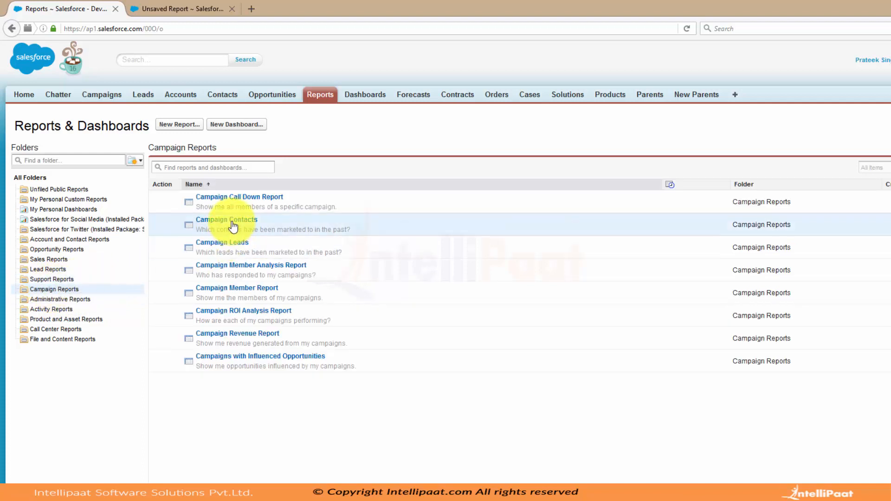